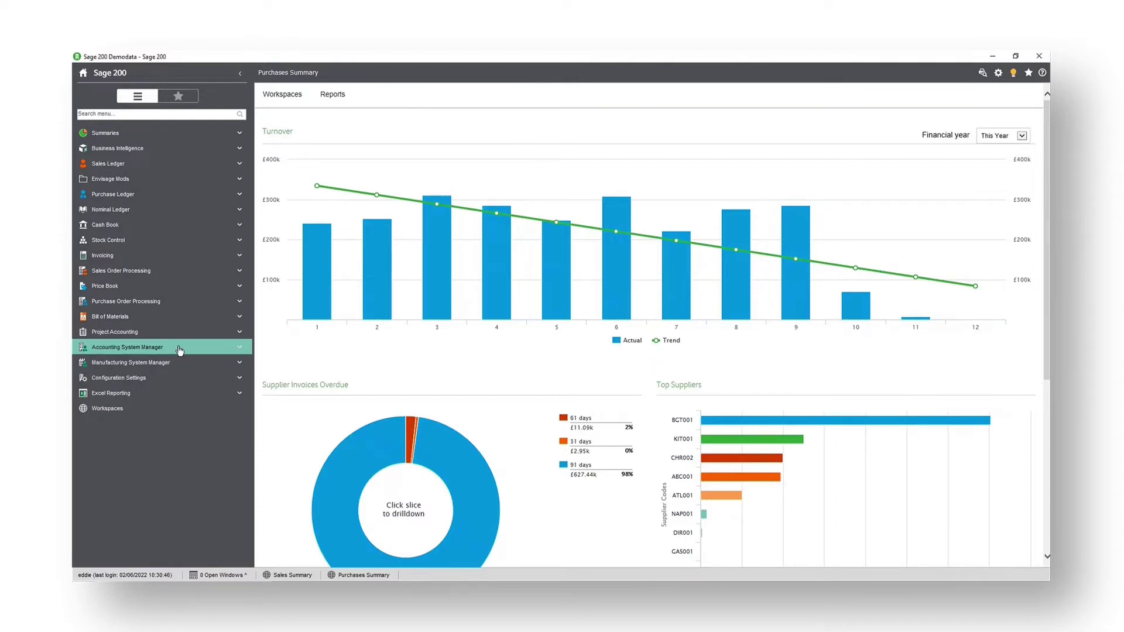
- Open the accounting period user permissions list in Accounting System Manager
left_click(180, 350)
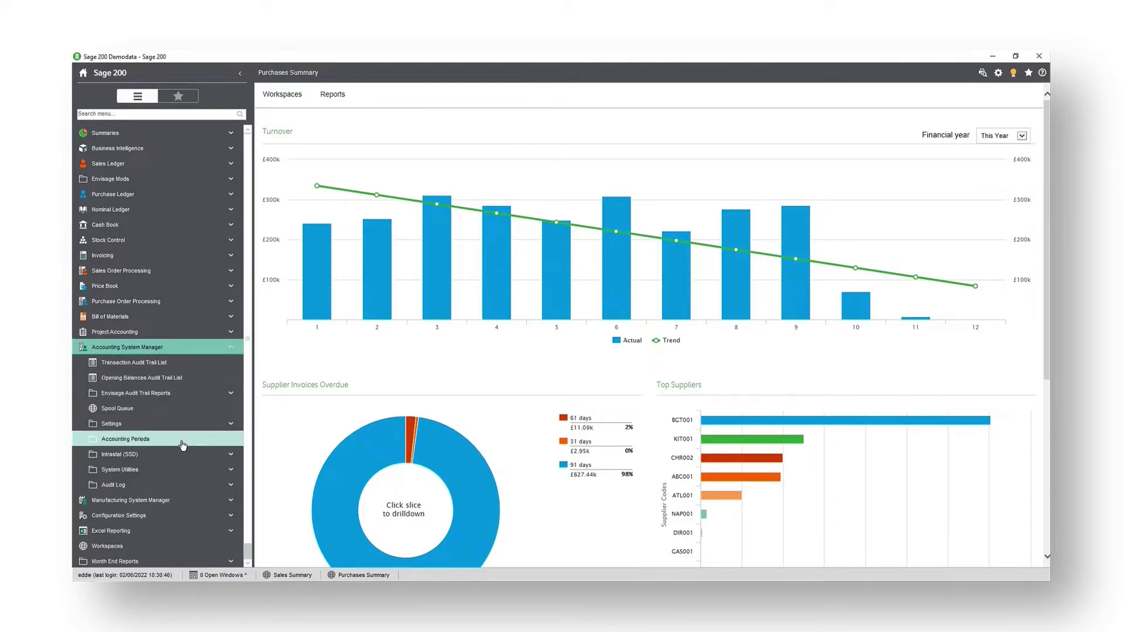
left_click(189, 445)
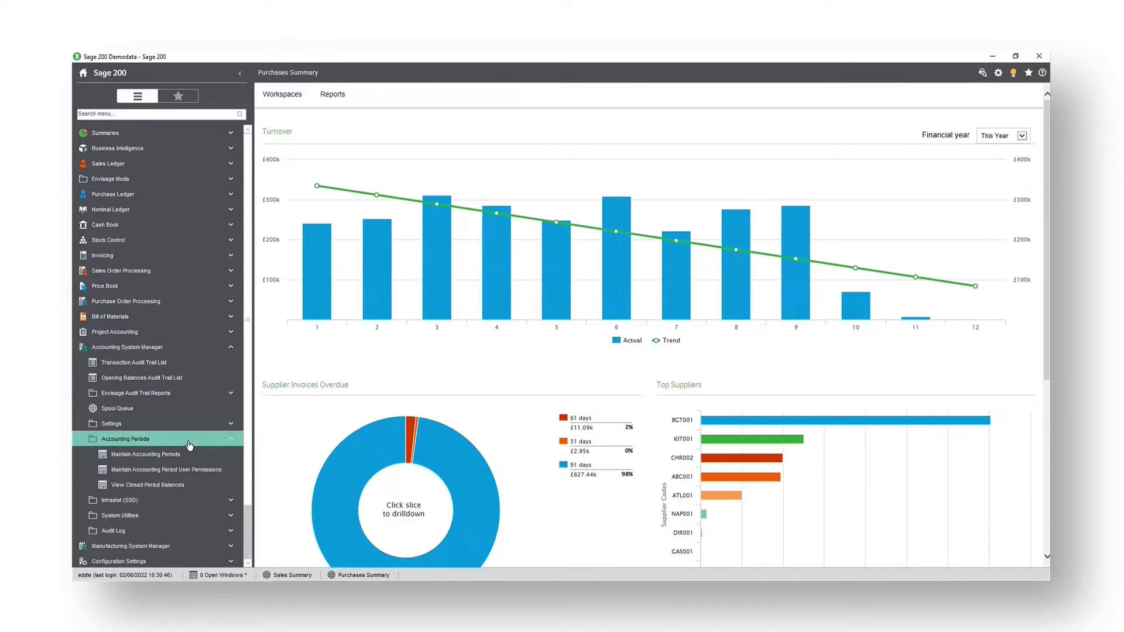
left_click(233, 472)
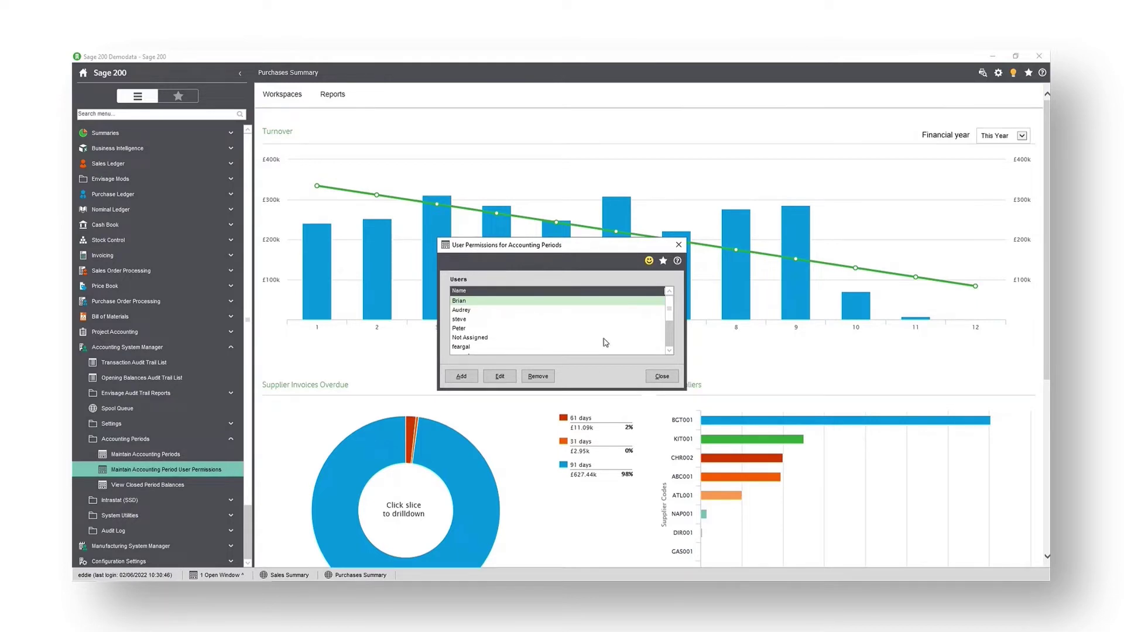
- Edit the last listed user's permissions, switching the Sales permission to open future periods off and back on, and save
left_click(671, 352)
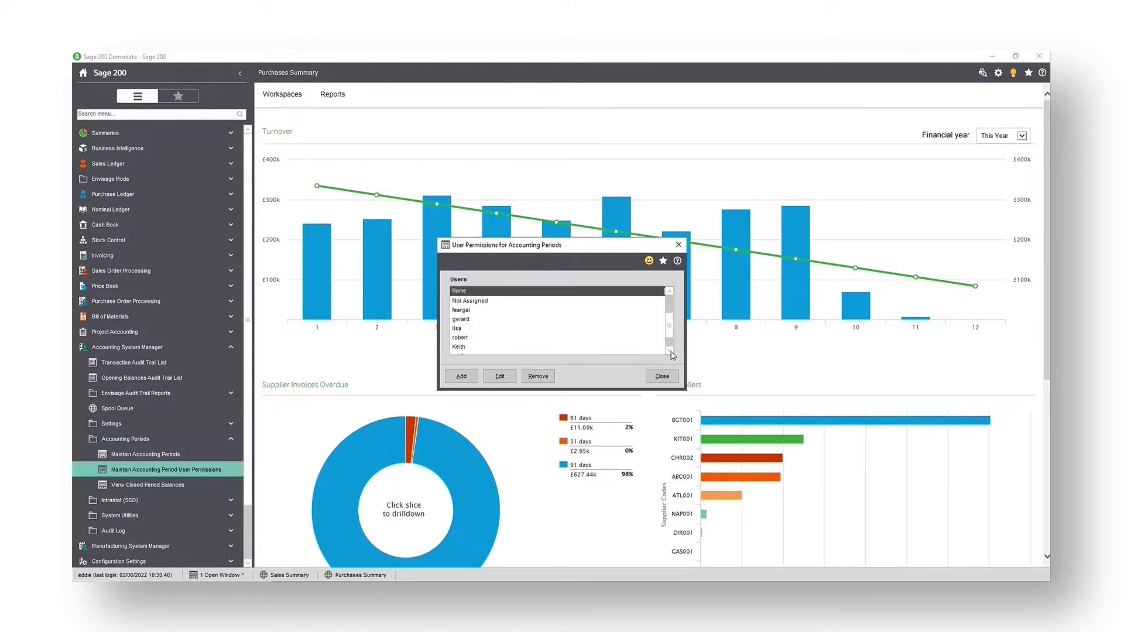
left_click(467, 338)
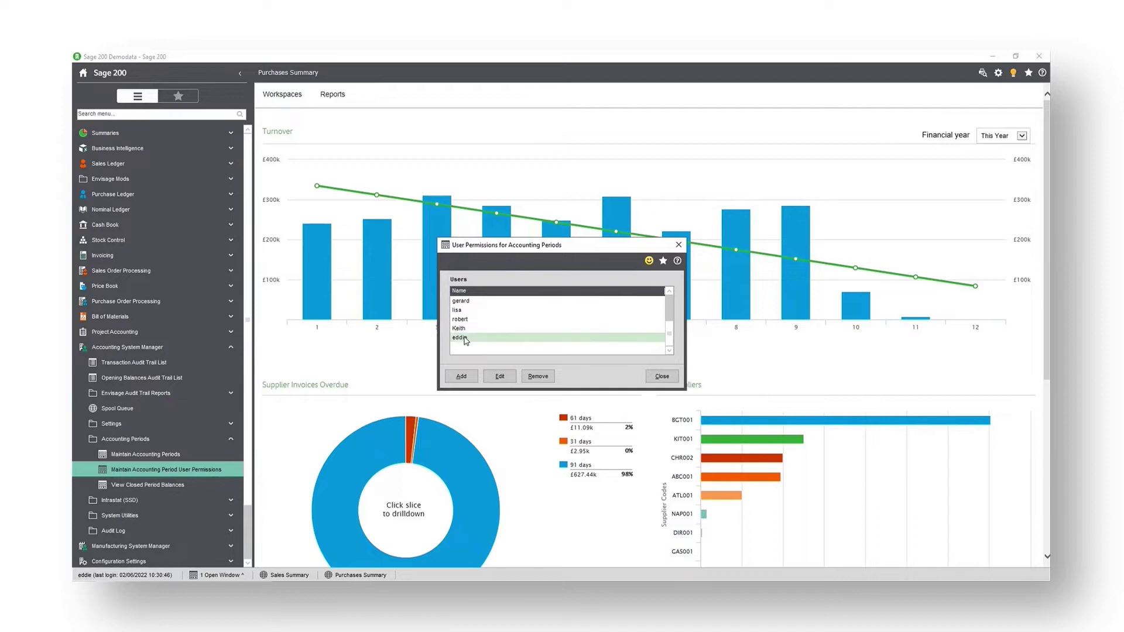
left_click(502, 378)
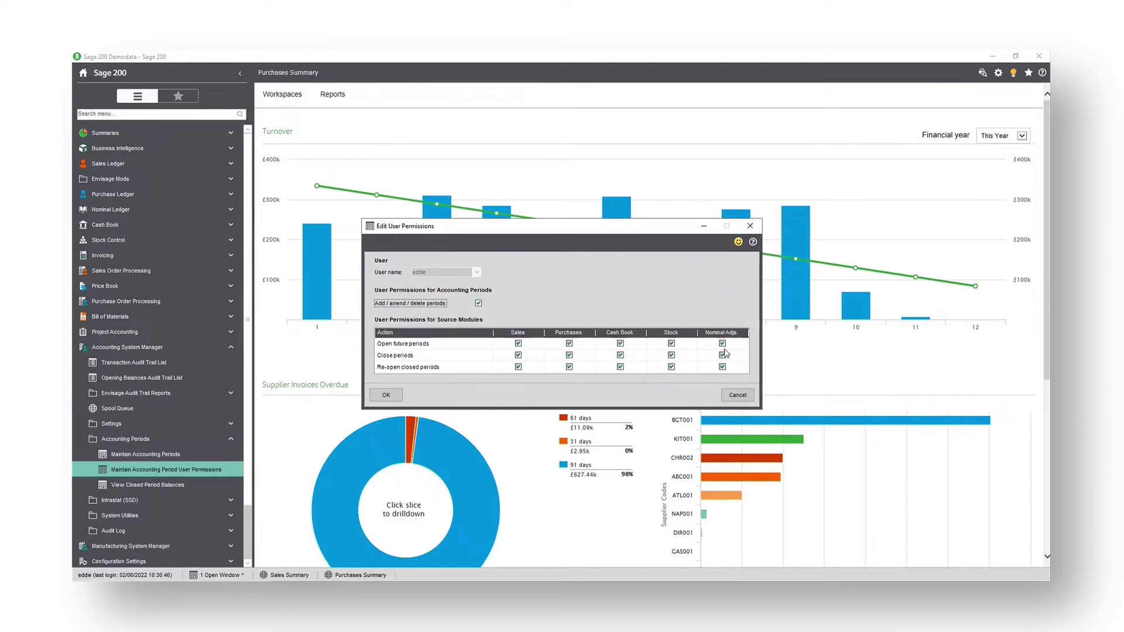
left_click(519, 344)
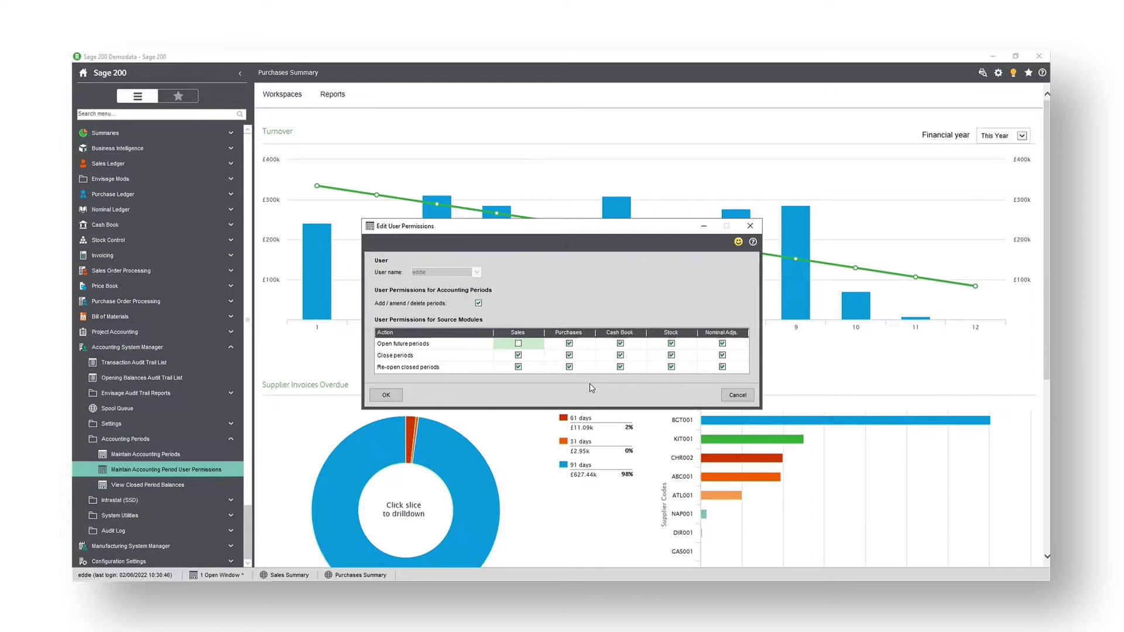
left_click(520, 345)
left_click(386, 395)
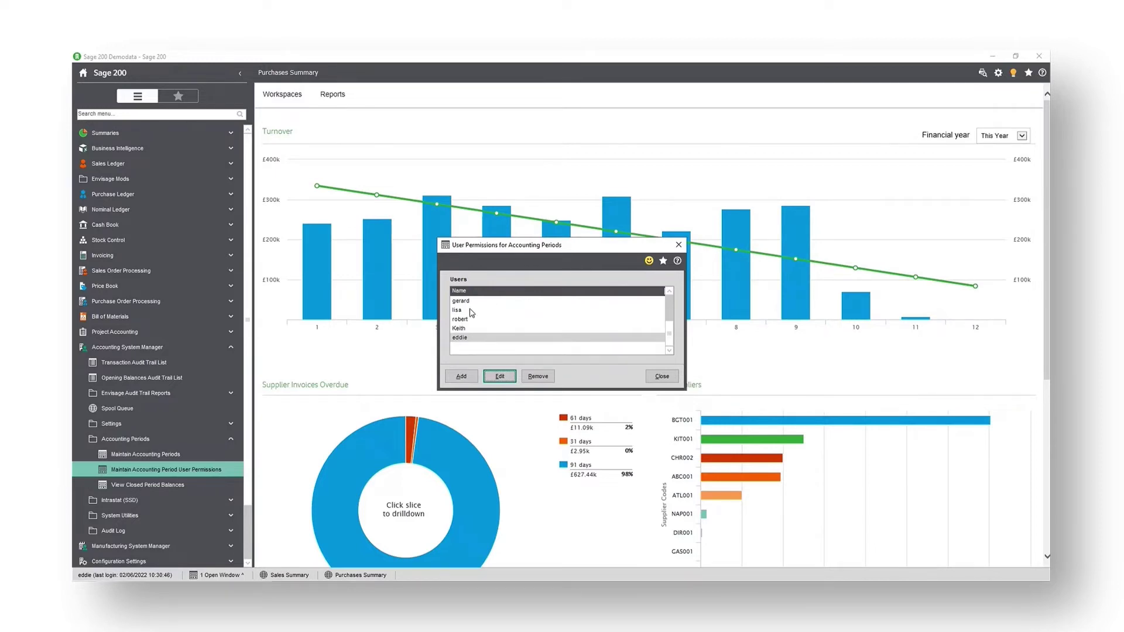
left_click(452, 381)
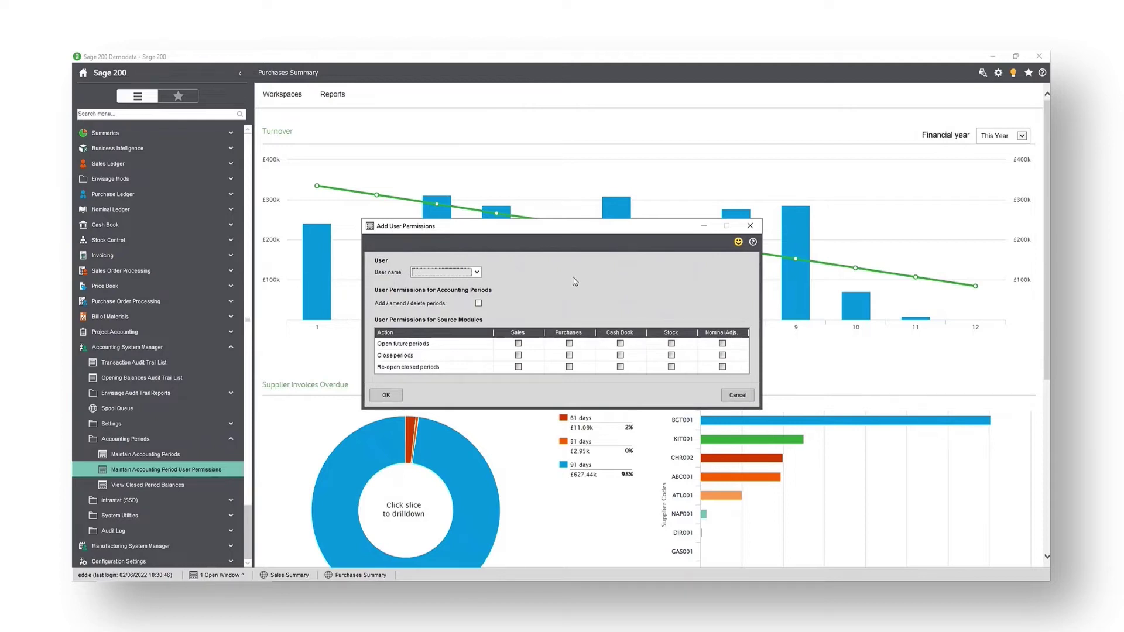
left_click(478, 272)
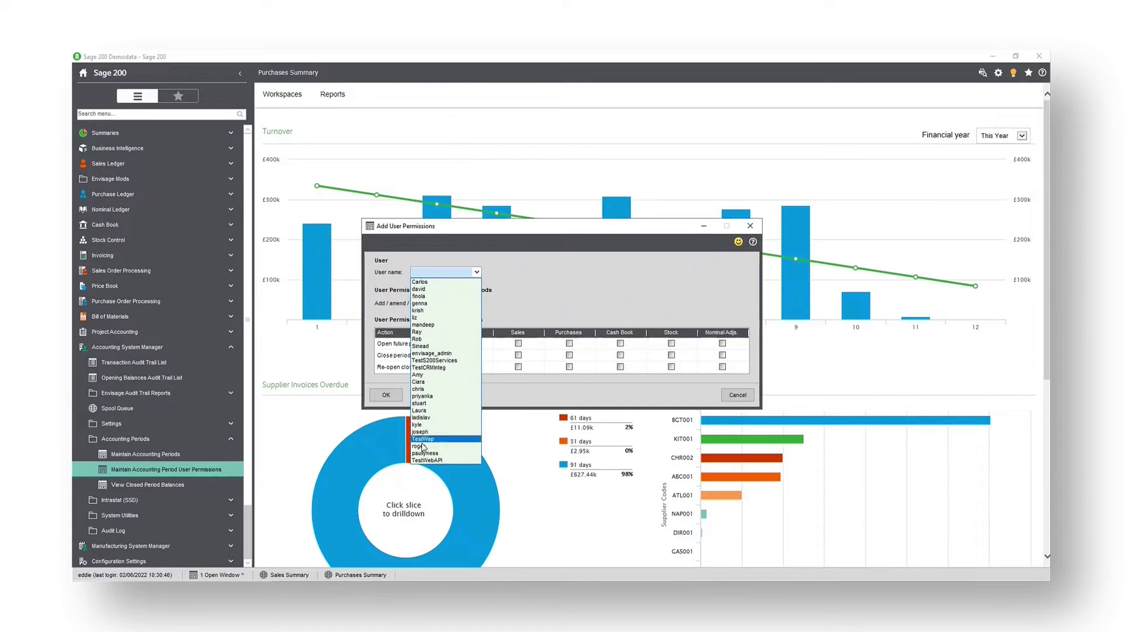
left_click(418, 310)
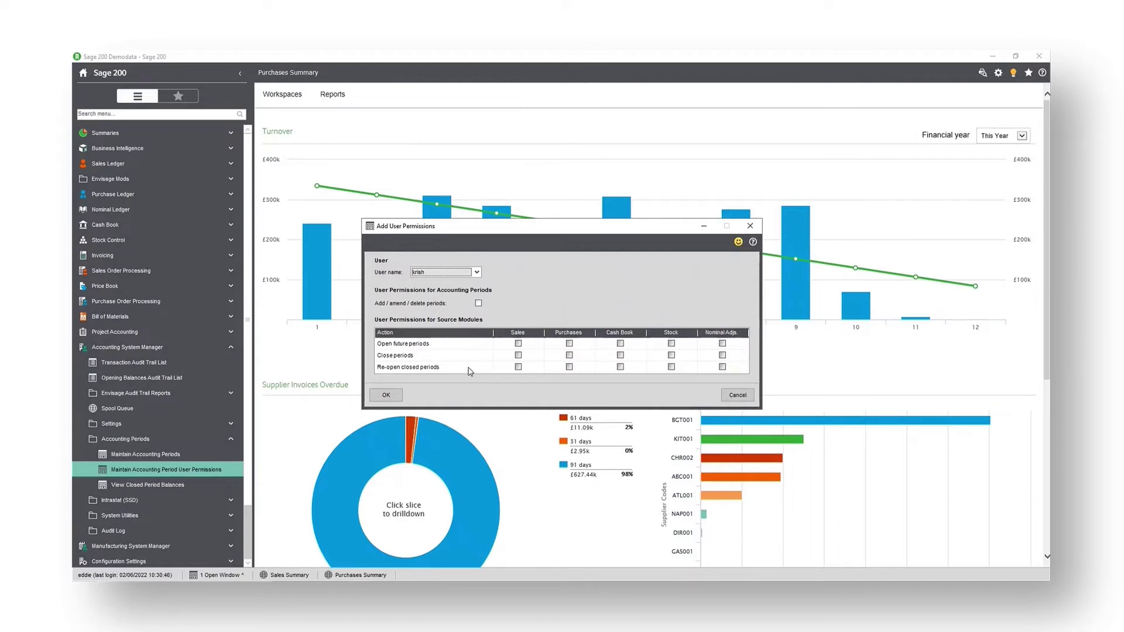
left_click(747, 398)
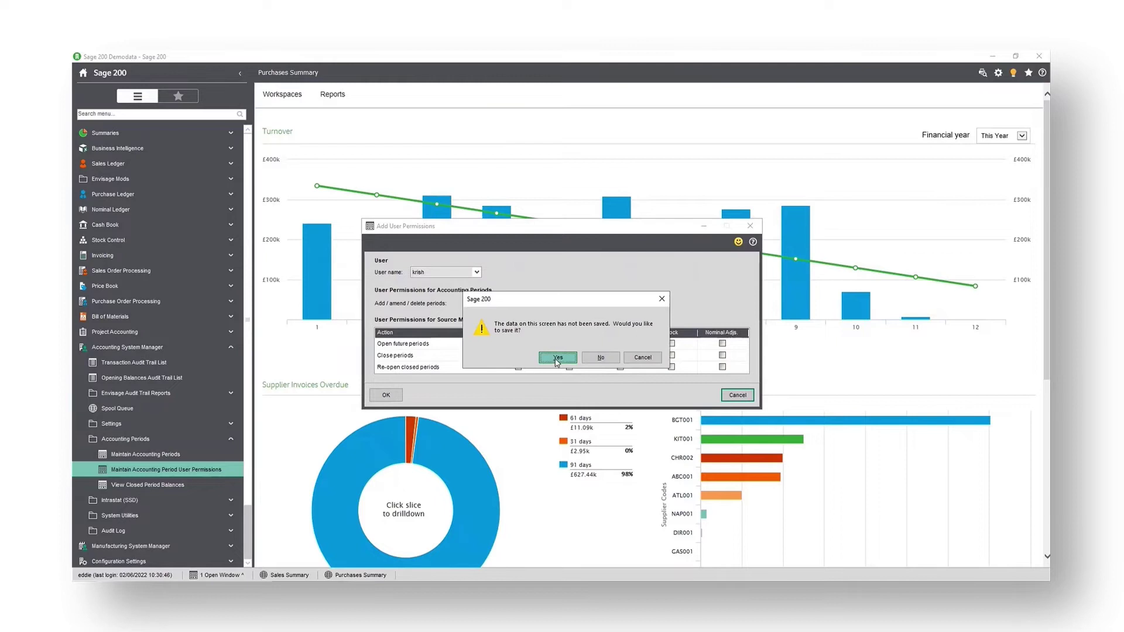
left_click(610, 361)
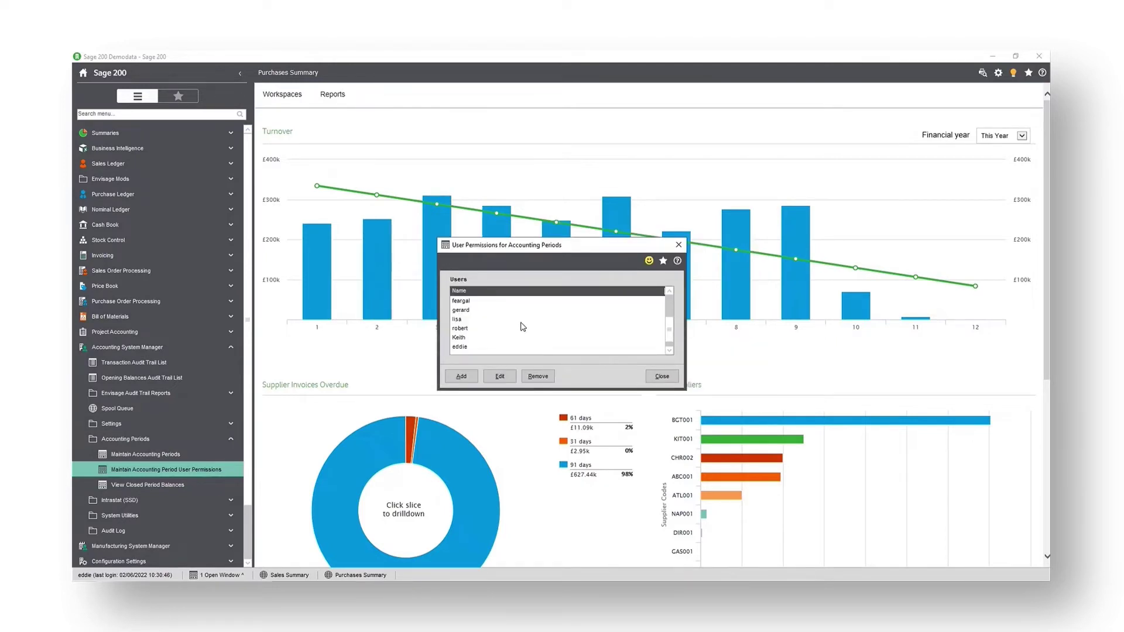
- Close the user permissions list, open accounting periods maintenance and view the periods of the future and current financial years
left_click(661, 376)
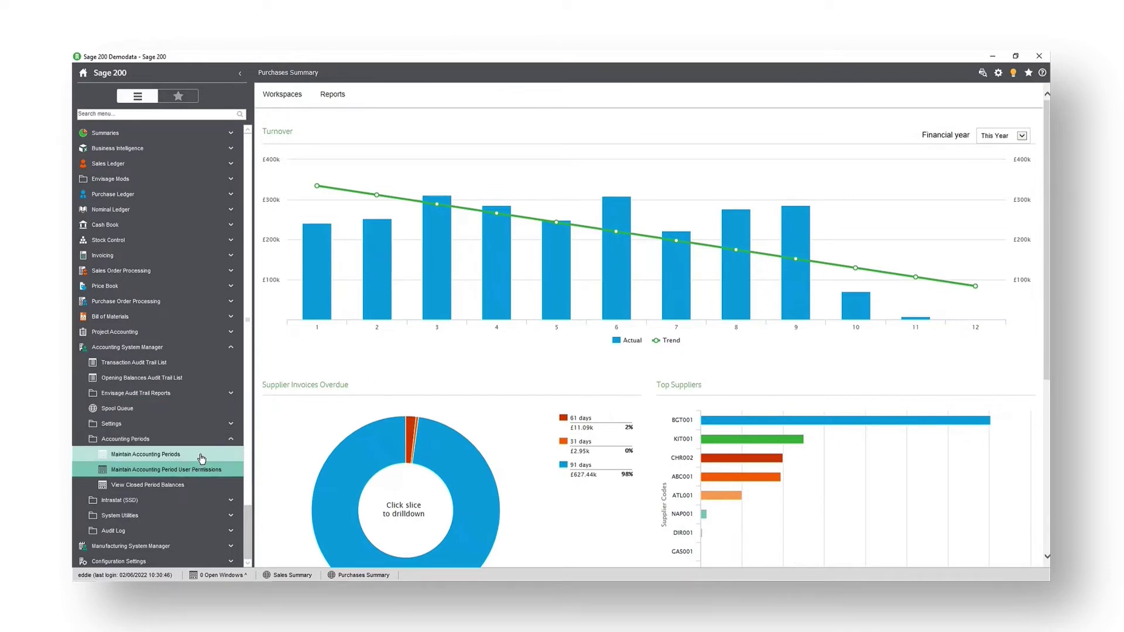
left_click(201, 456)
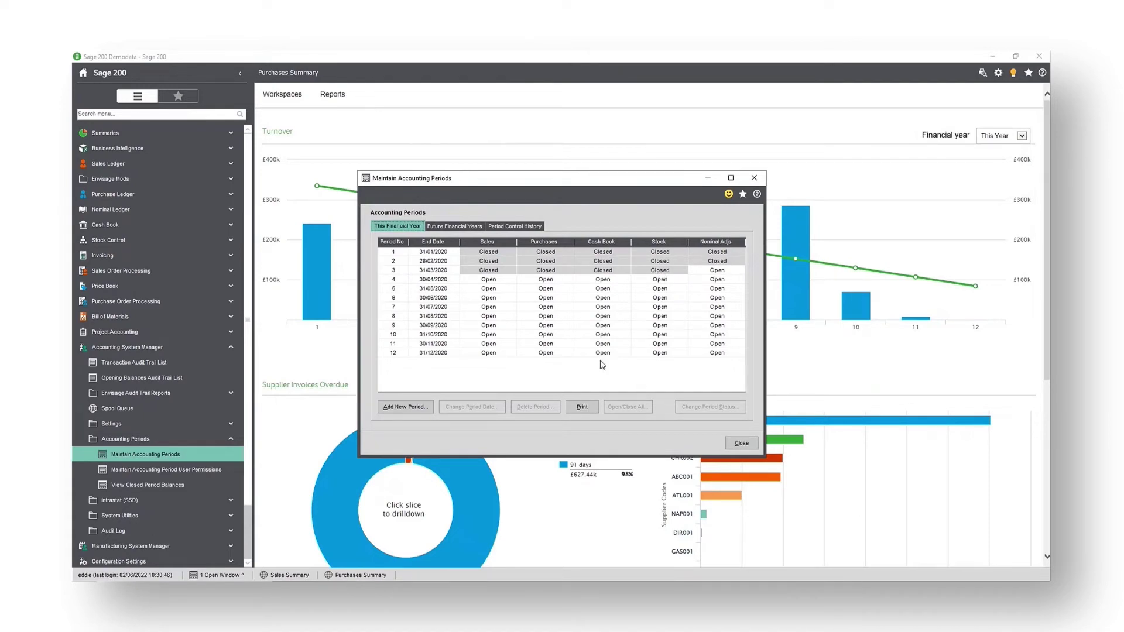
left_click(468, 226)
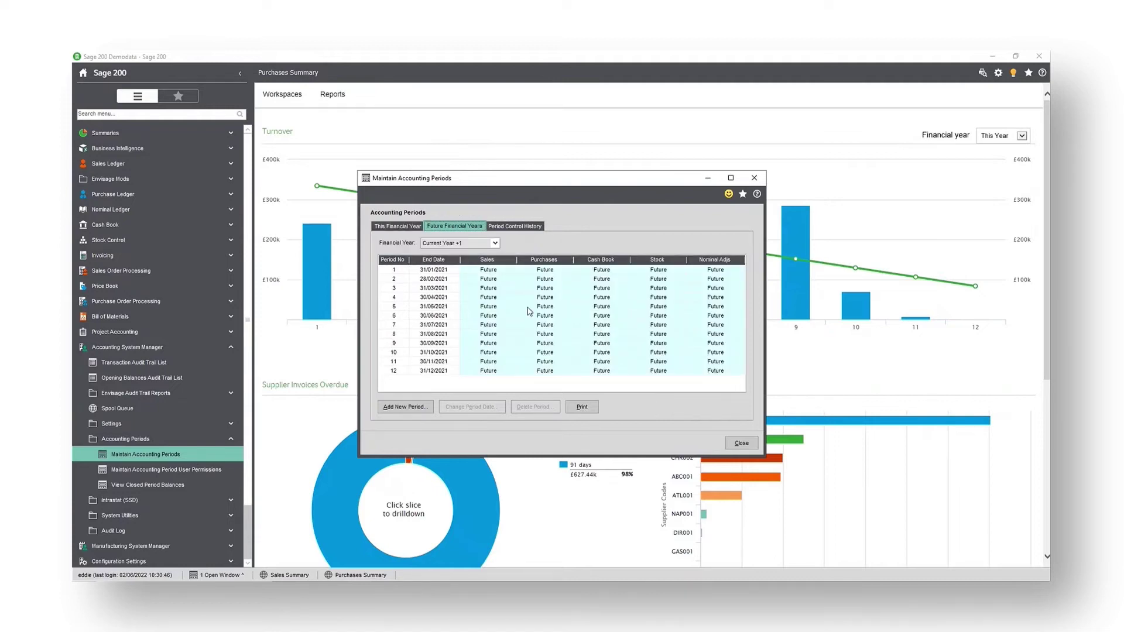
left_click(403, 227)
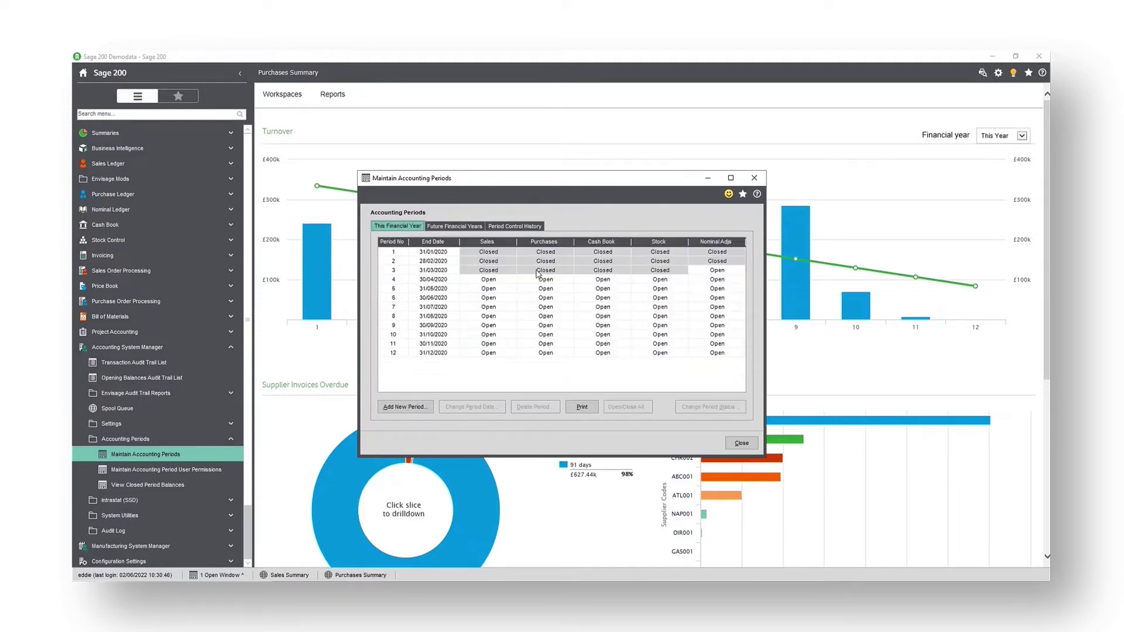
- Examine the period statuses per module for this financial year and for Current Year +1
left_click(490, 271)
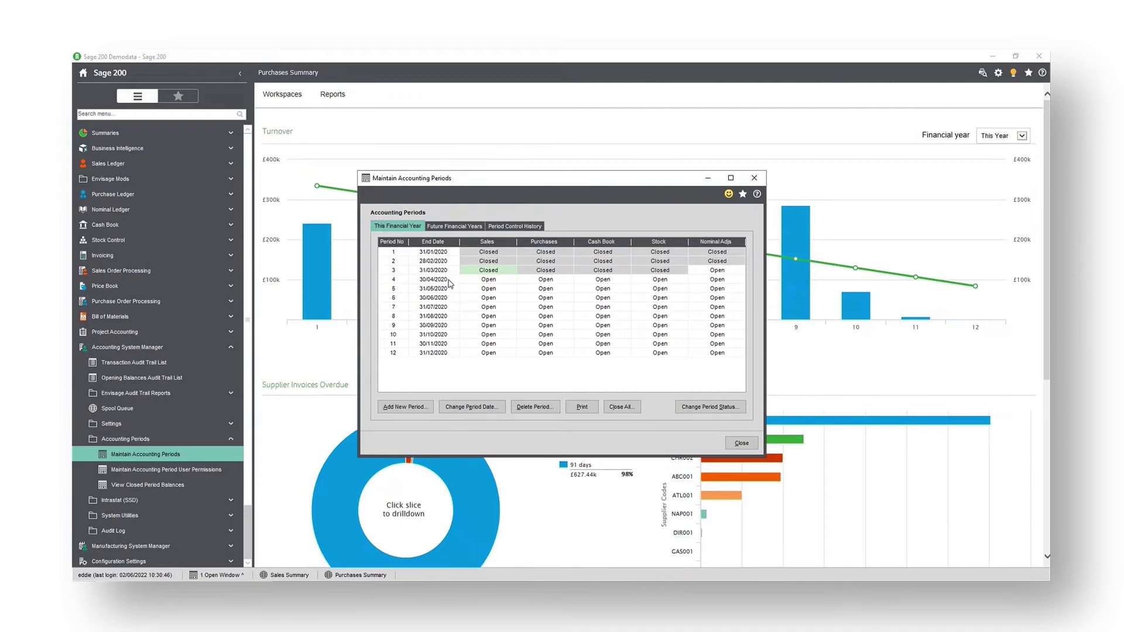
left_click(717, 270)
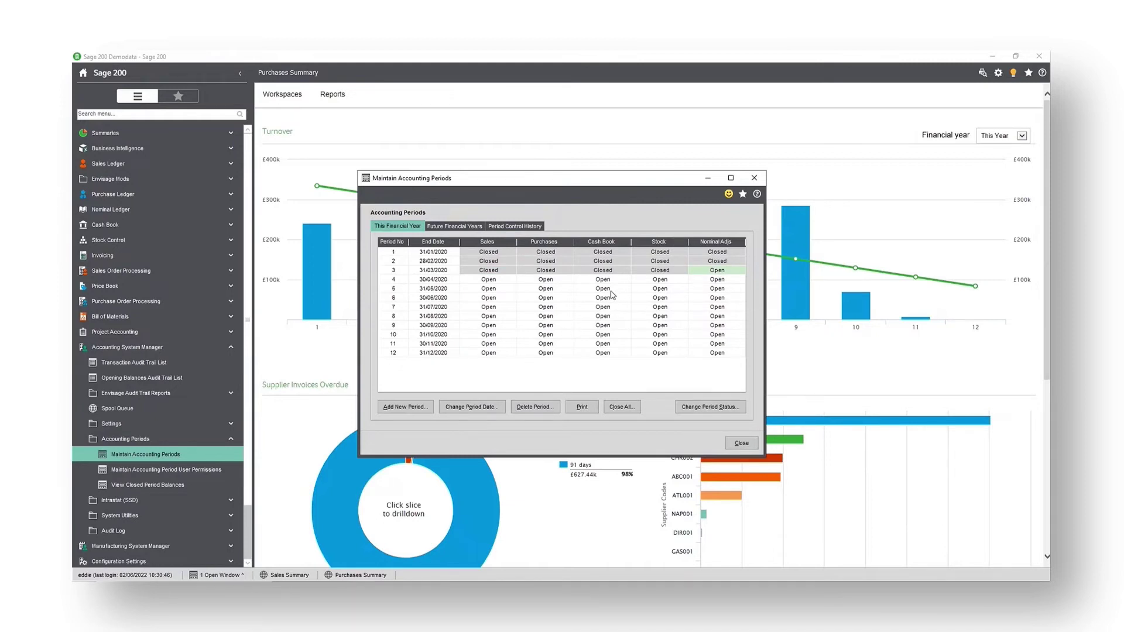
left_click(504, 281)
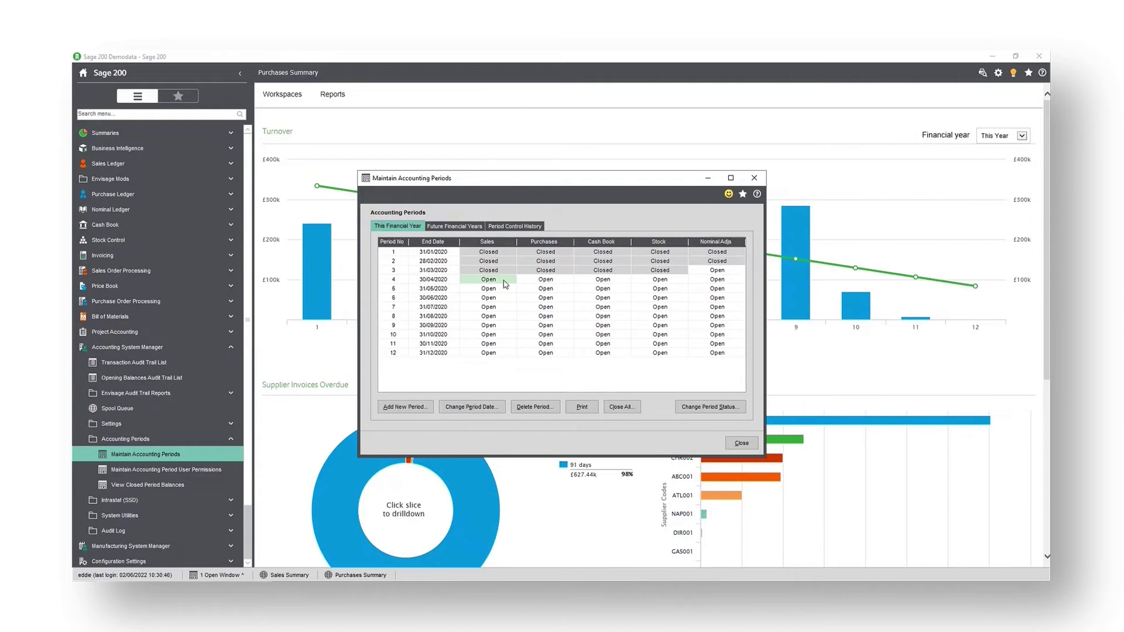
left_click(447, 226)
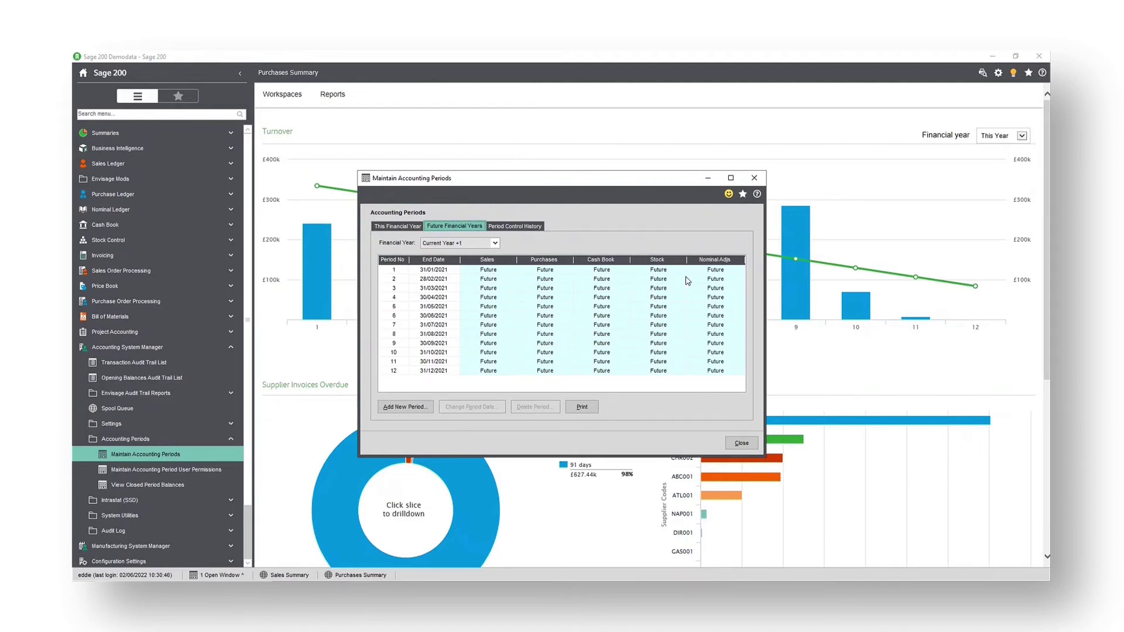
left_click(395, 226)
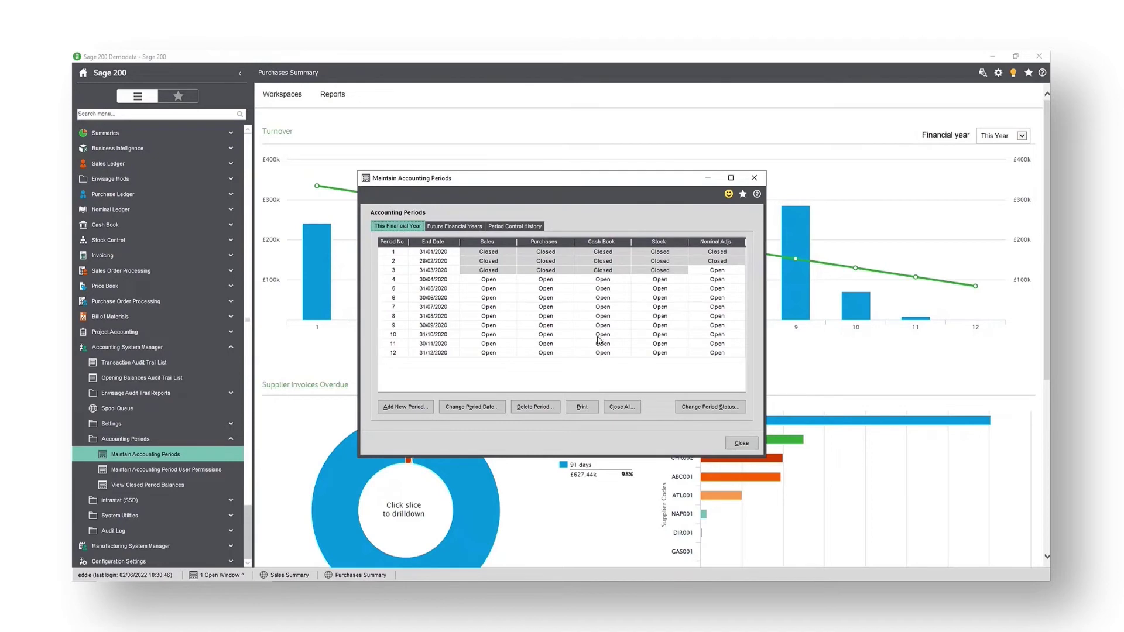
left_click(449, 232)
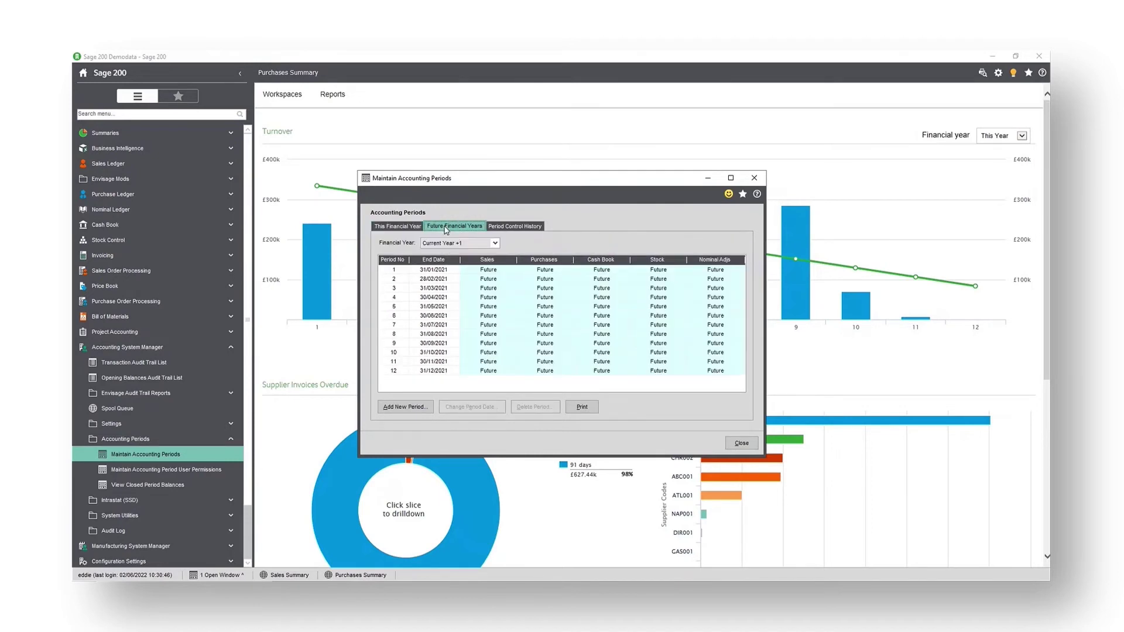
left_click(488, 270)
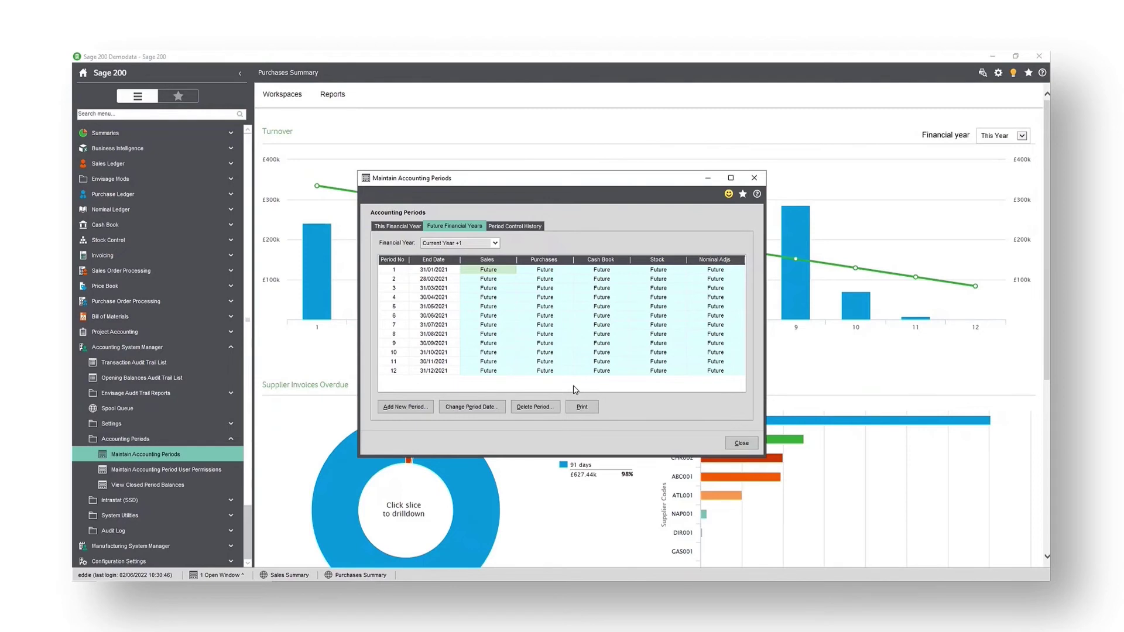
key("ctrl+shift+Tab")
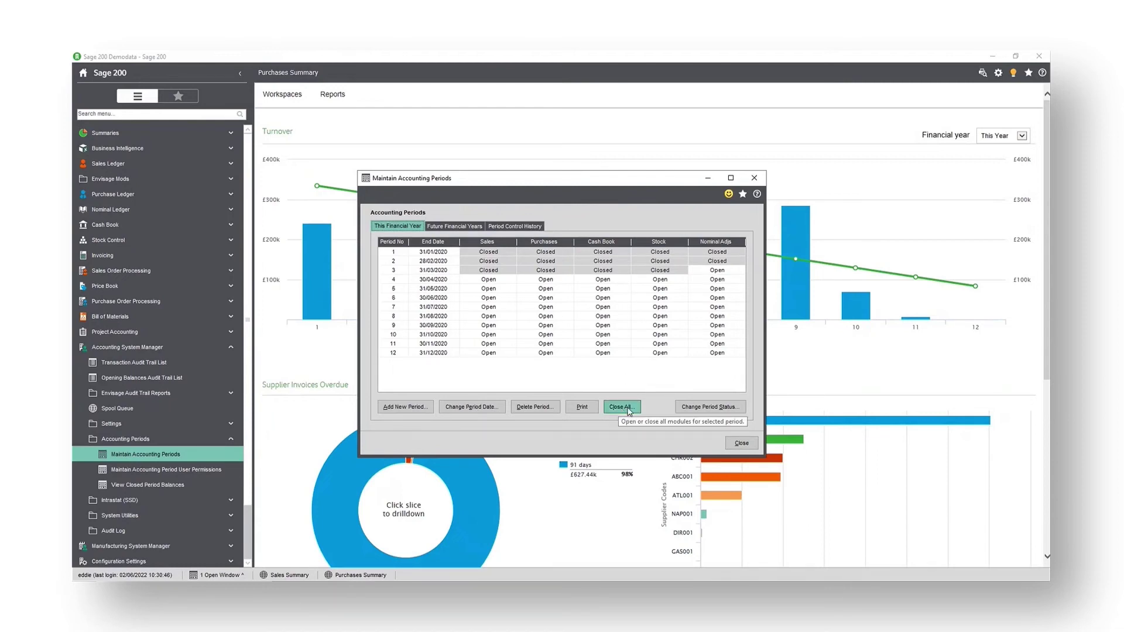
left_click(499, 281)
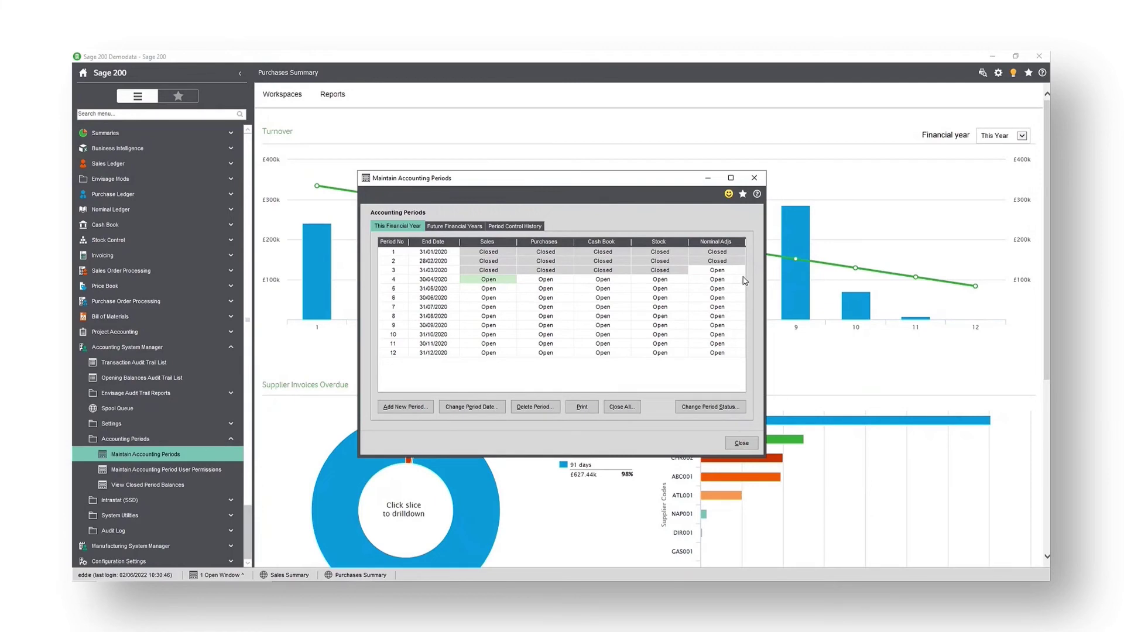
- Close period 3 of this financial year for Nominal Adjs by running the nominal ledger period end routine
left_click(725, 271)
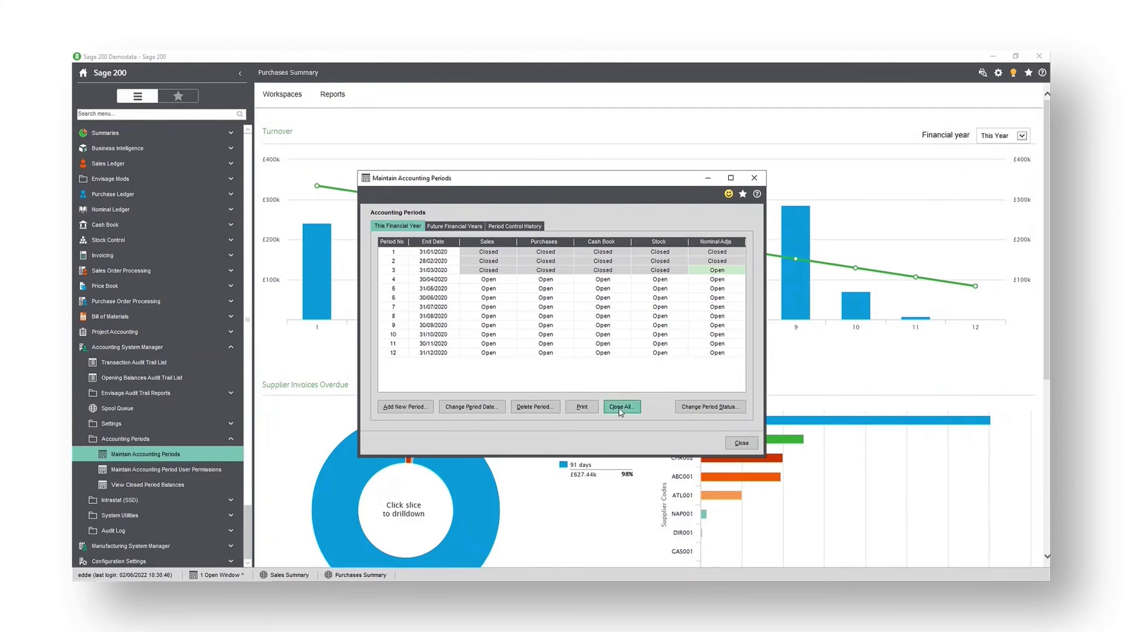
left_click(732, 411)
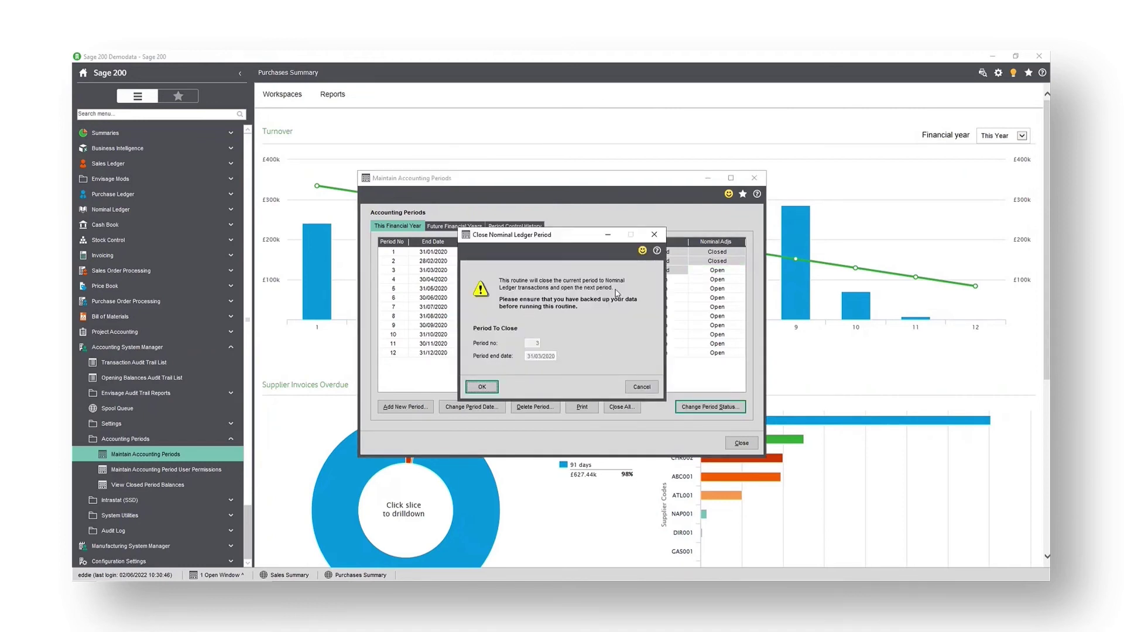
left_click(482, 388)
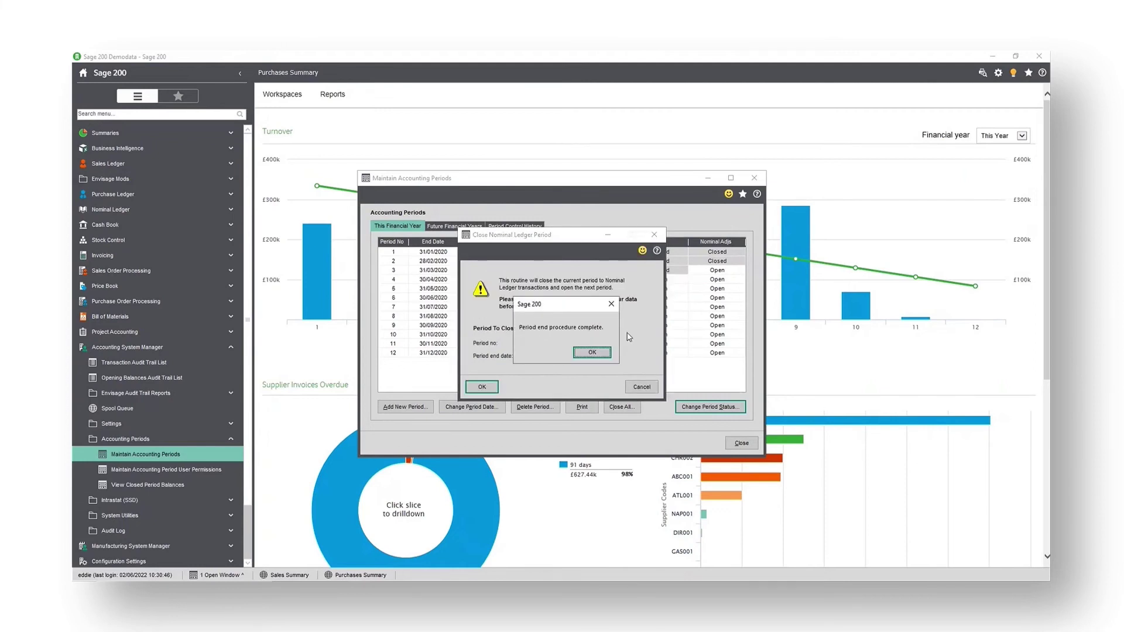
left_click(591, 353)
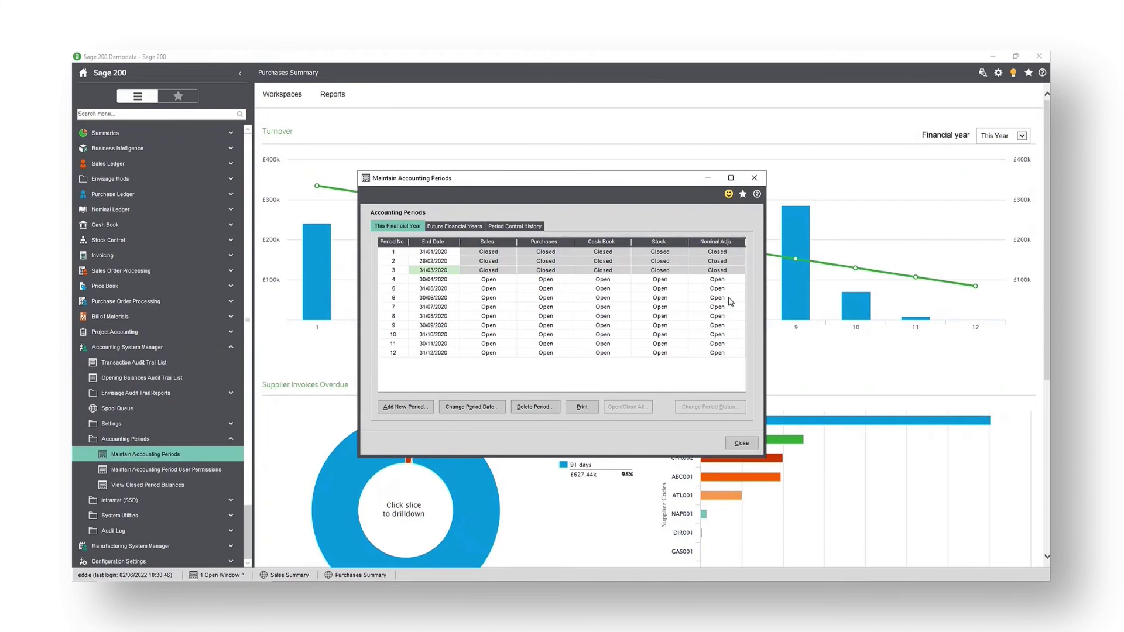
- Re-open the closed period 3 for Nominal Adjs
left_click(729, 271)
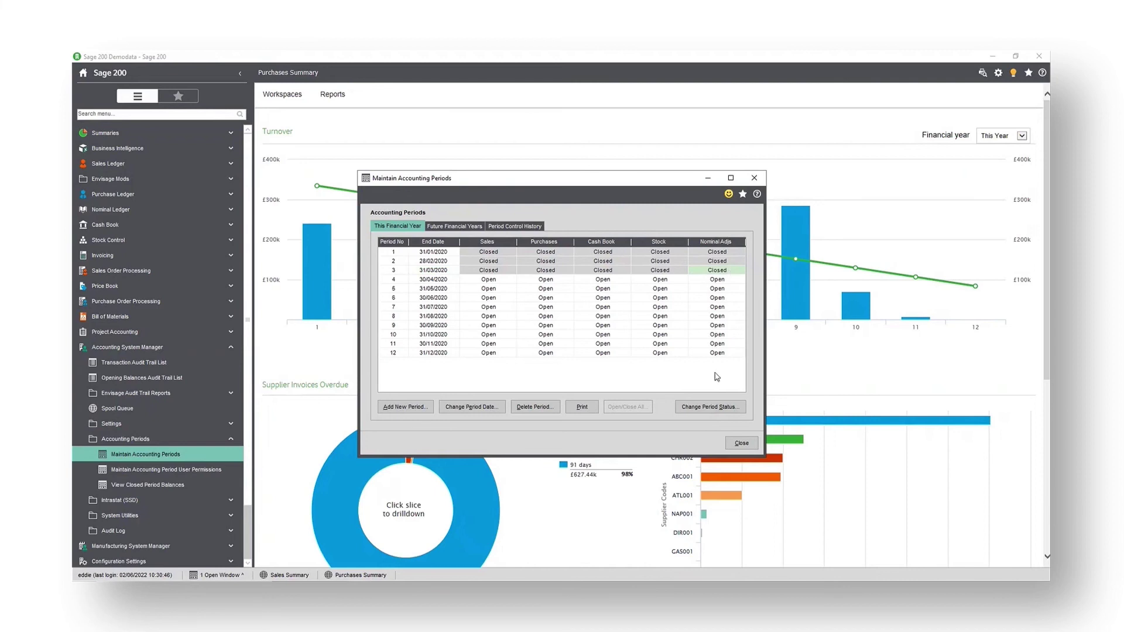
left_click(714, 411)
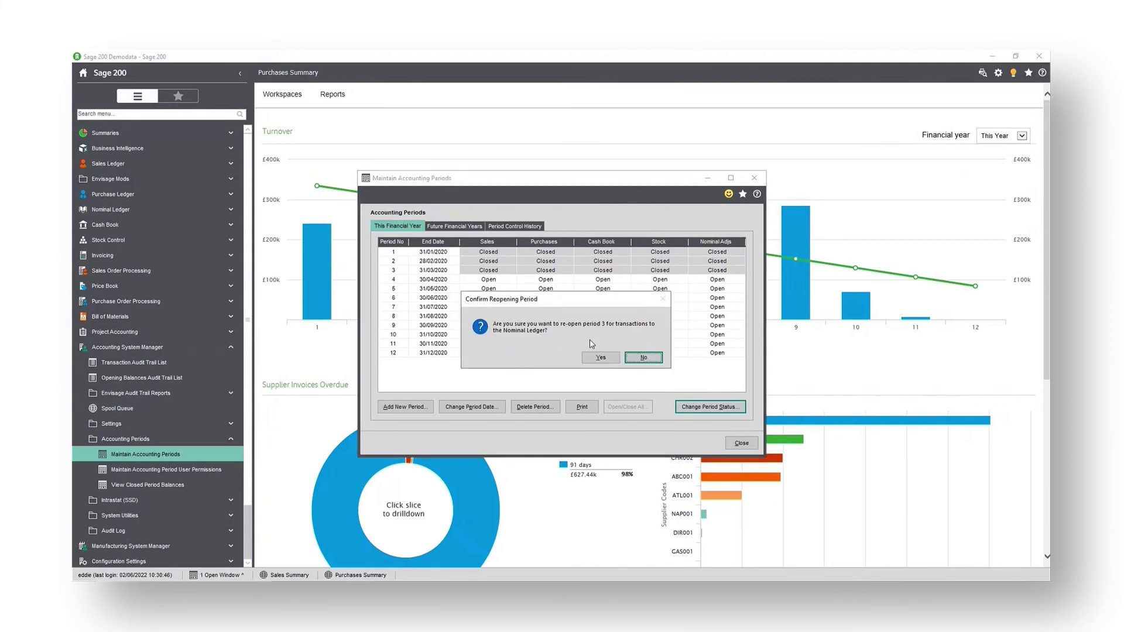
left_click(600, 358)
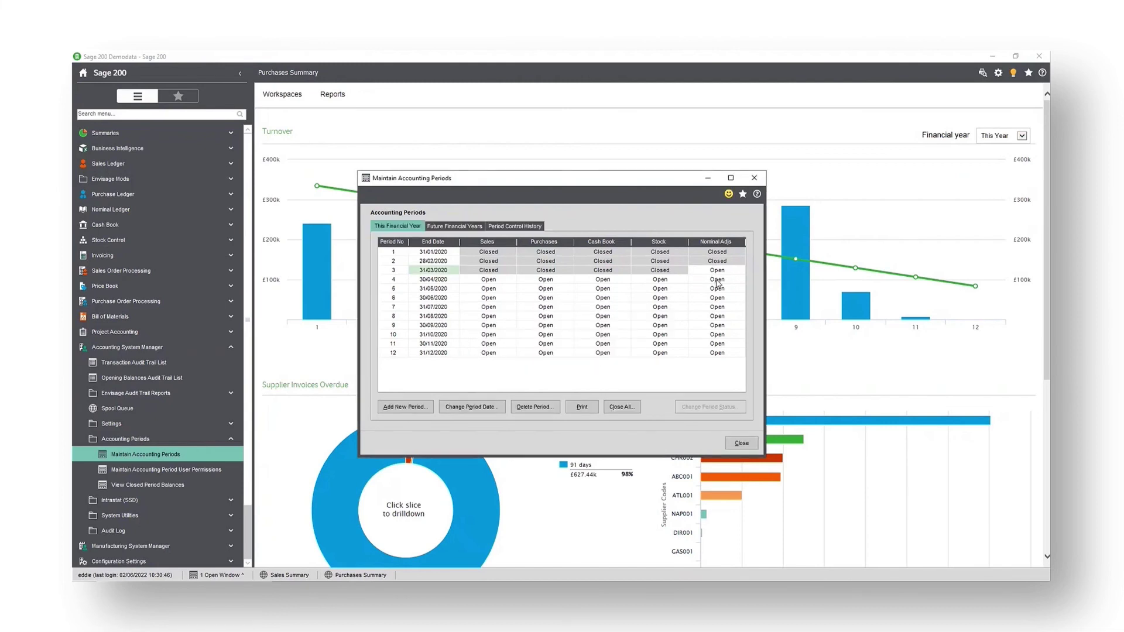